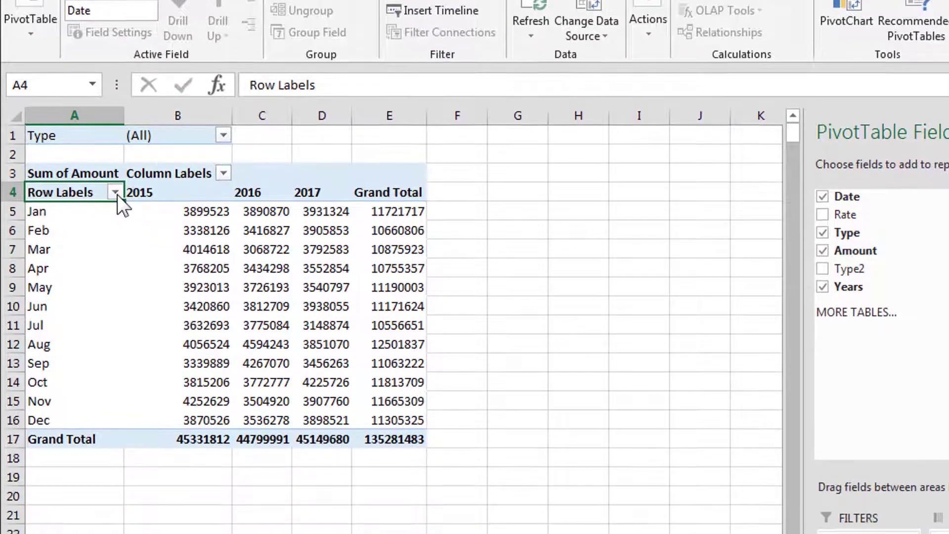
Filter the pivot table's row labels to show only Feb and Apr
click(115, 269)
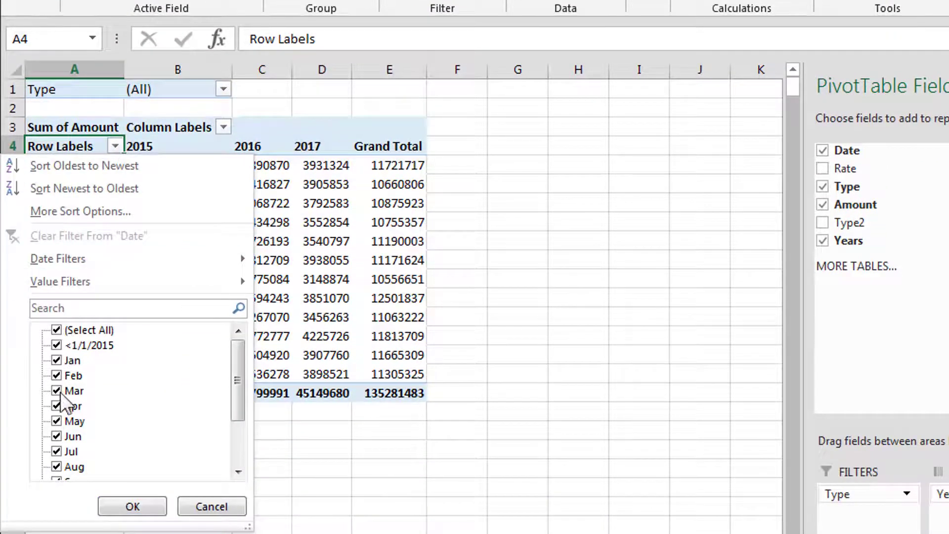
click(55, 331)
click(57, 374)
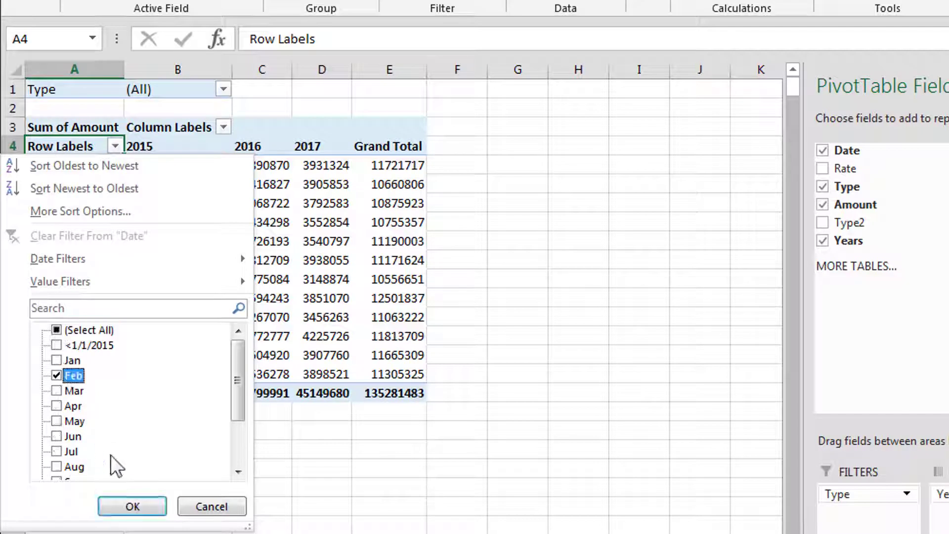
click(131, 508)
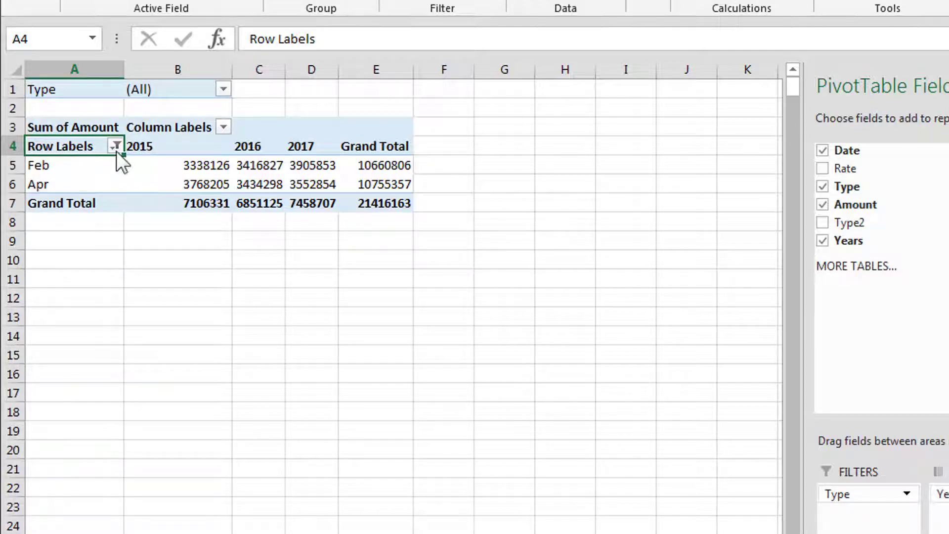
mouse_move(118, 151)
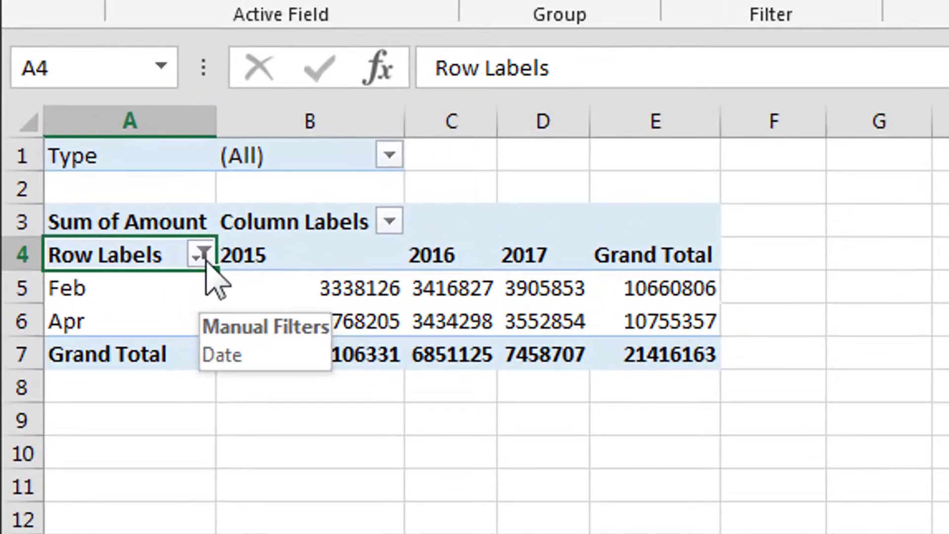
Filter the pivot table's column labels to show only the year 2017
click(389, 222)
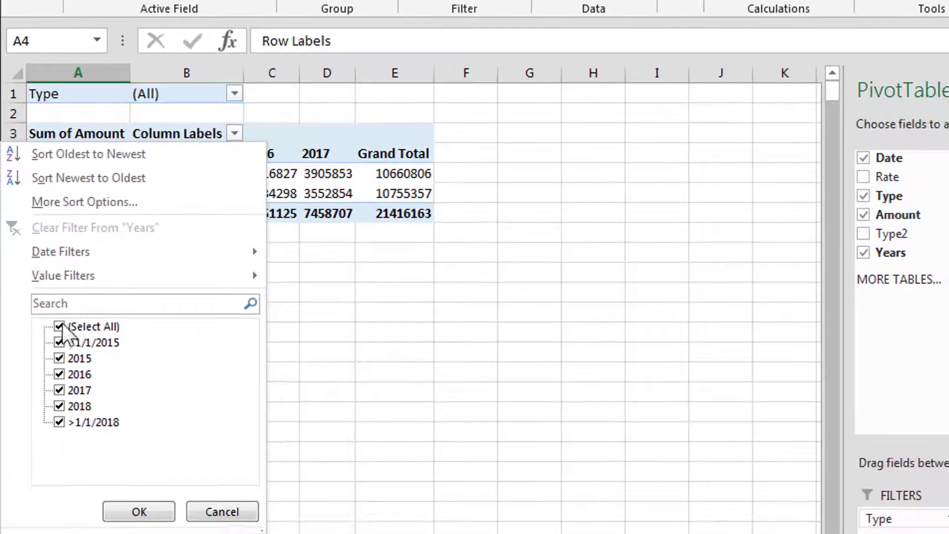
click(82, 432)
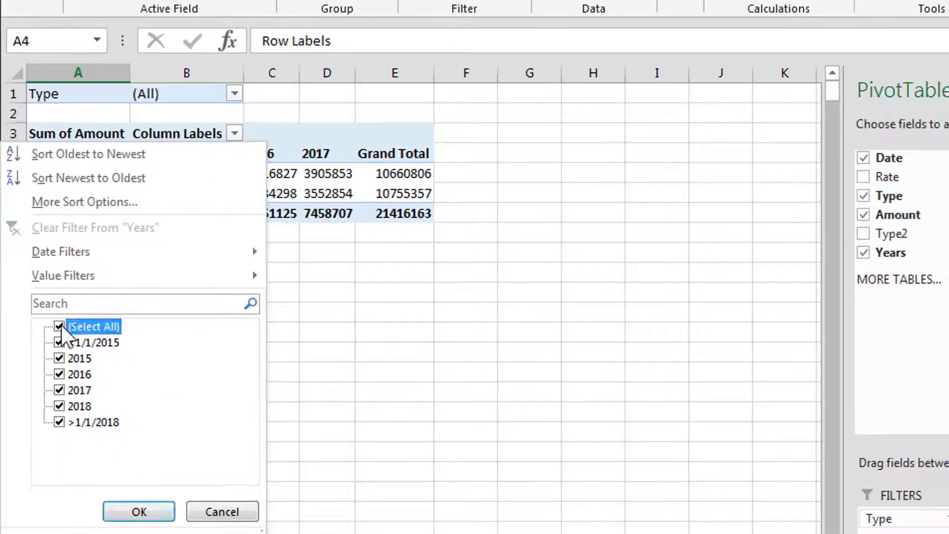
click(56, 390)
click(118, 505)
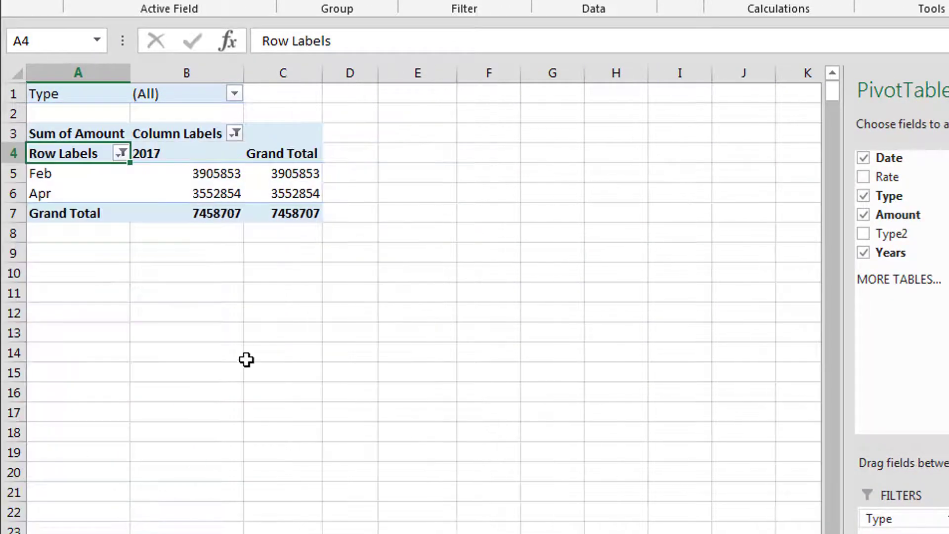
Set the Type report filter above the pivot table to Used Vehicle
click(227, 196)
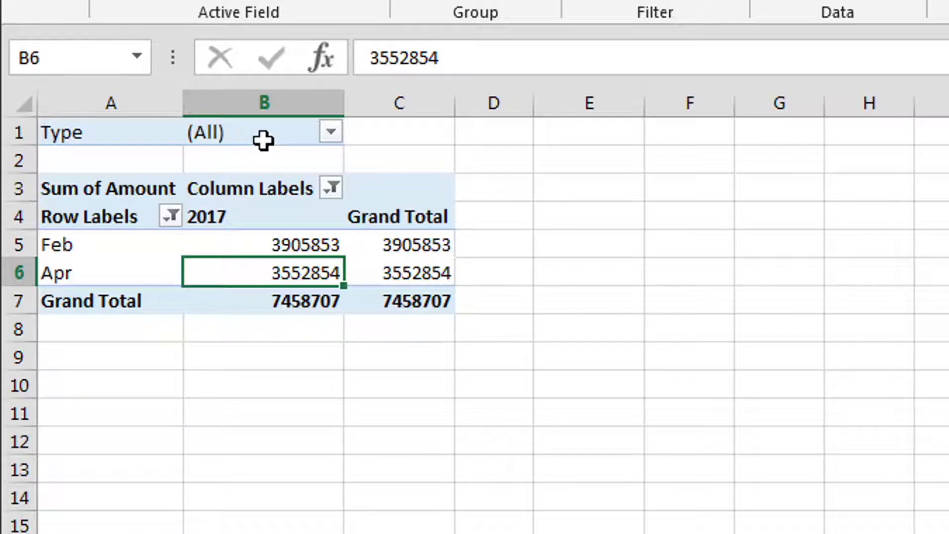
click(330, 133)
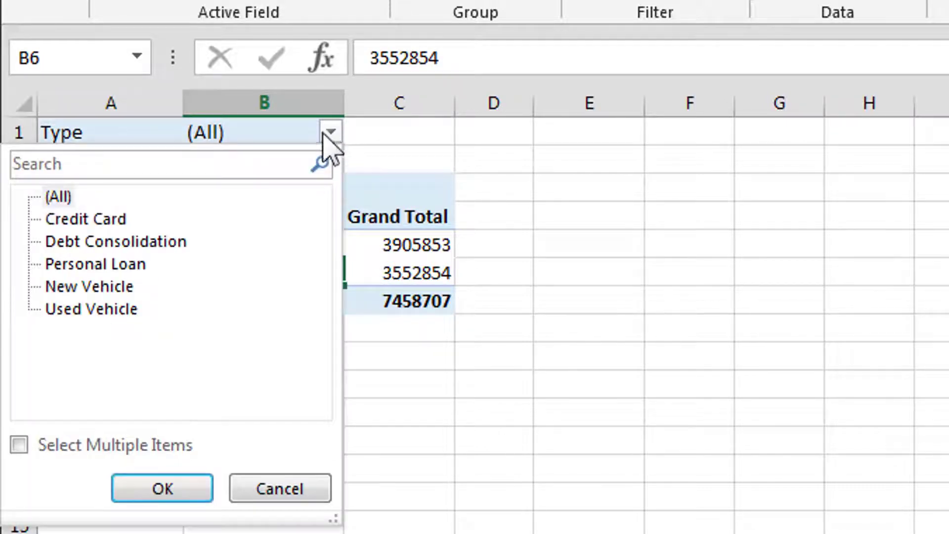
click(119, 316)
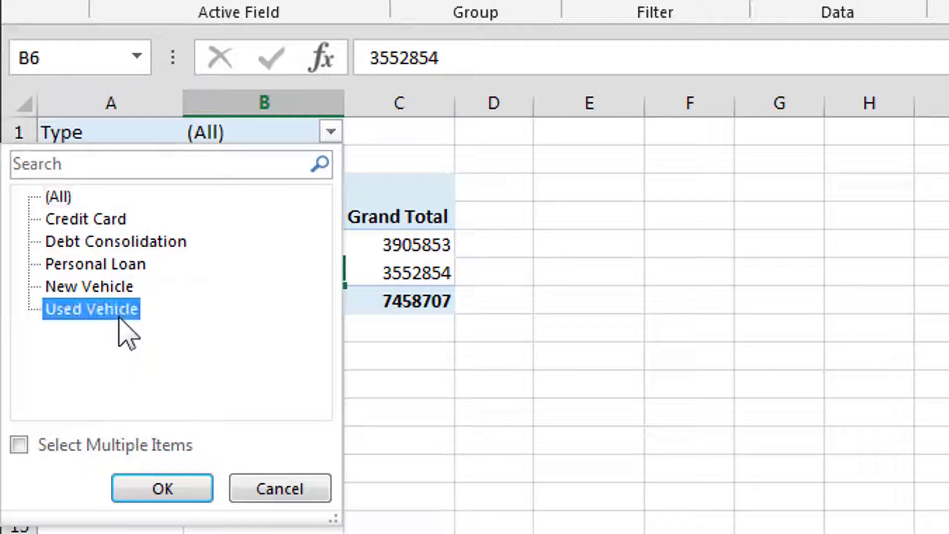
click(183, 484)
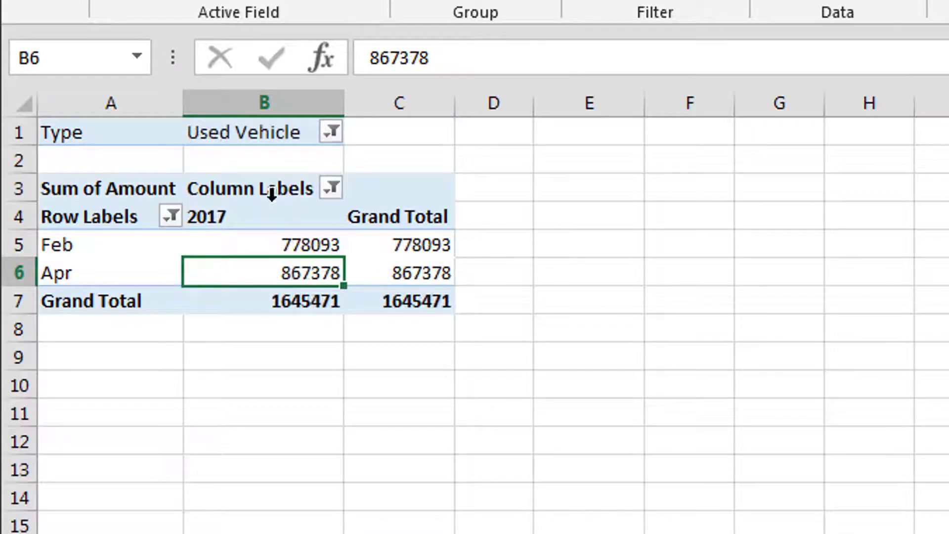
Allow multiple items in the Type report filter and include Personal Loan along with Used Vehicle
click(333, 133)
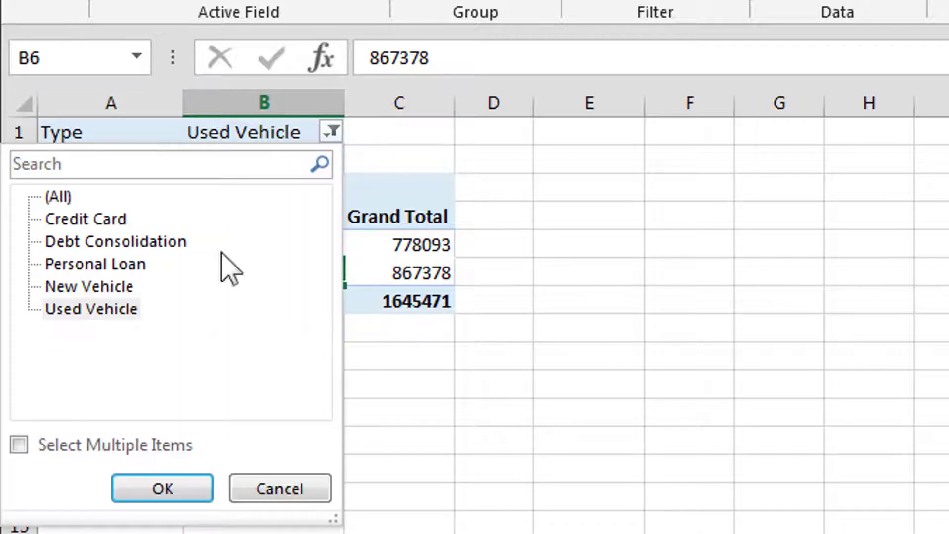
click(19, 444)
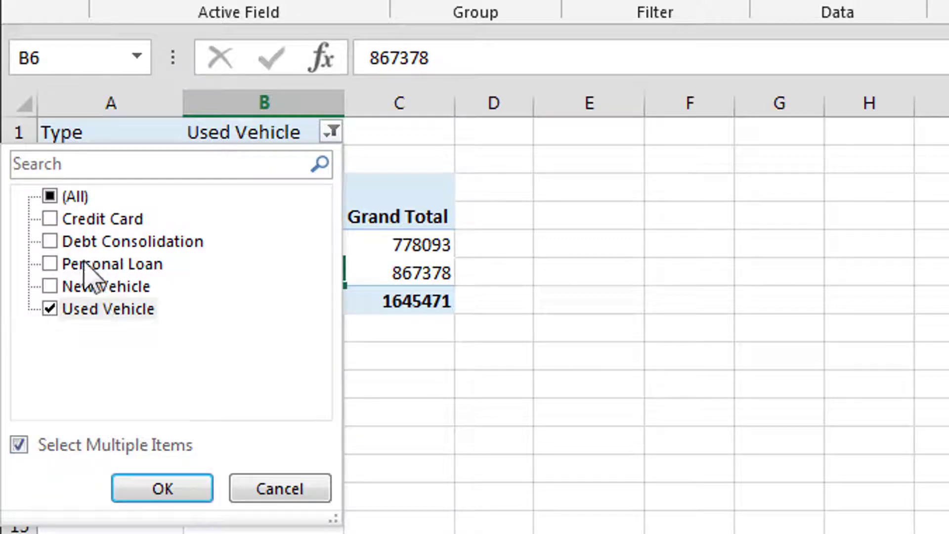
click(59, 264)
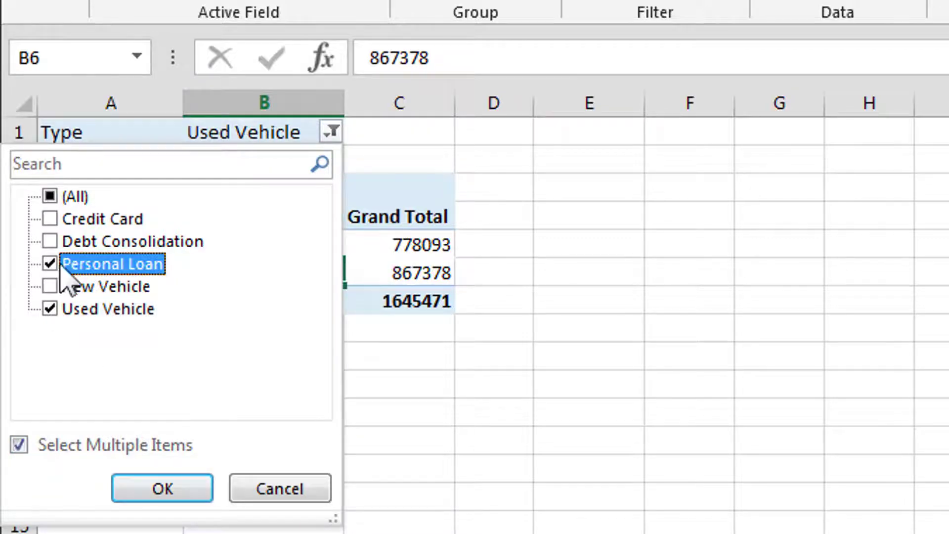
click(158, 489)
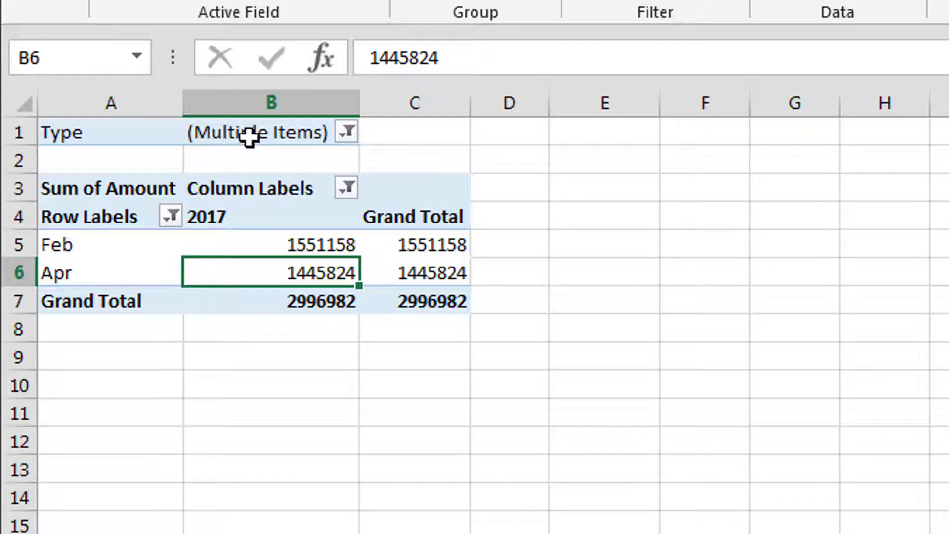
click(345, 132)
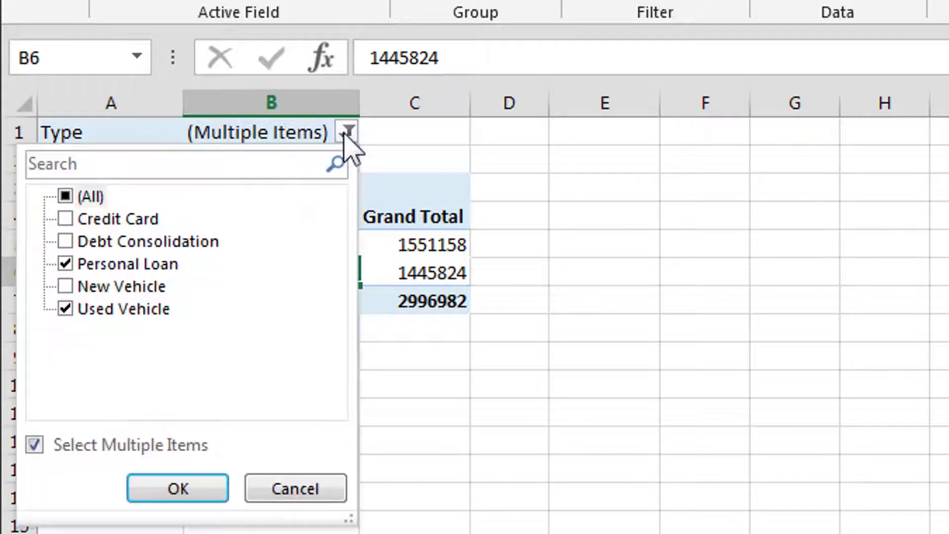
click(170, 496)
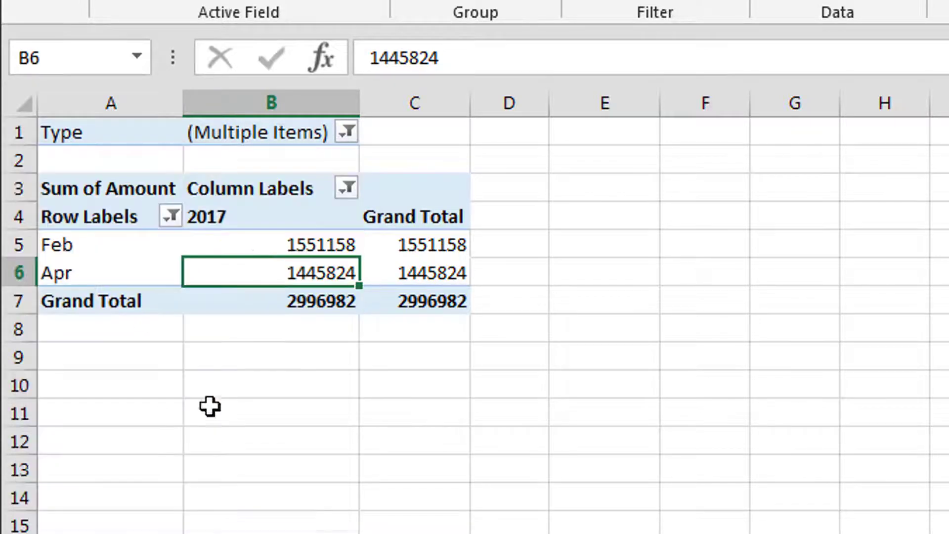
Add a slicer for the Type field and place it beside the pivot table, near the top rows of the sheet
click(267, 246)
click(269, 270)
mouse_move(268, 270)
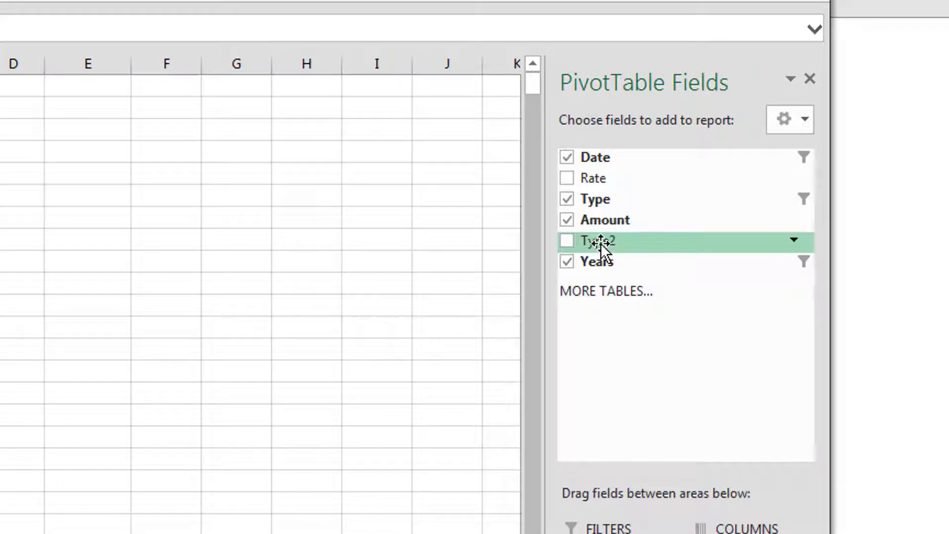
right_click(607, 200)
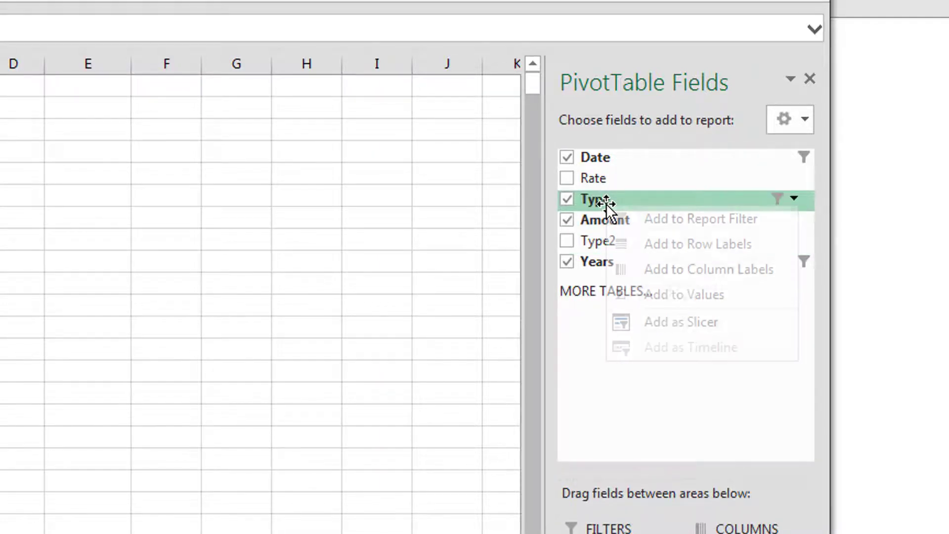
click(689, 320)
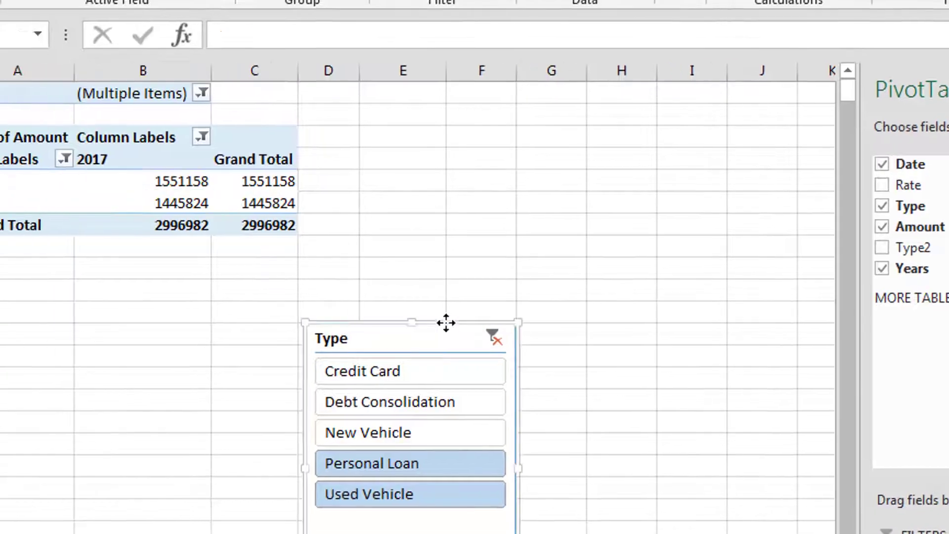
drag(445, 322, 472, 131)
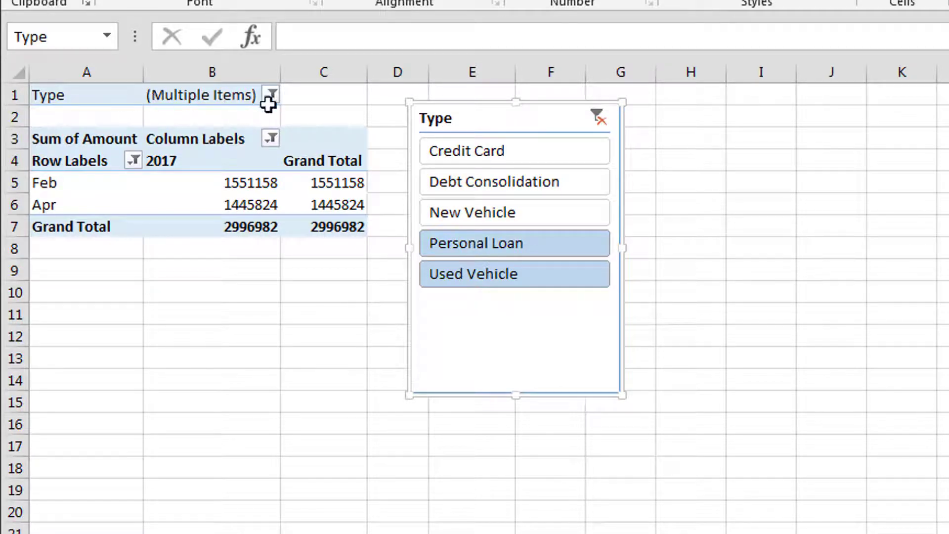
Remove the Type field from the pivot table's report filters and move the Type slicer closer to the table, over columns D to F
click(216, 182)
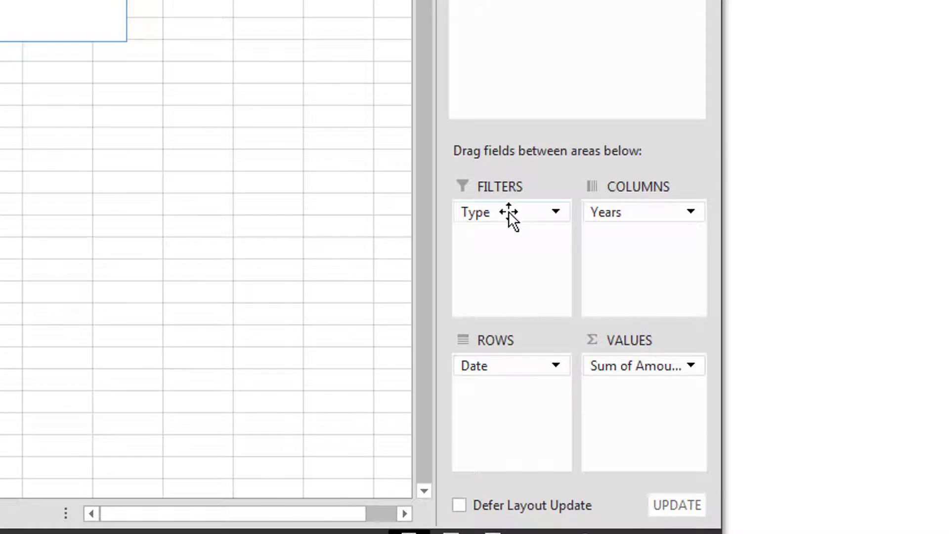
click(508, 211)
drag(508, 211, 368, 210)
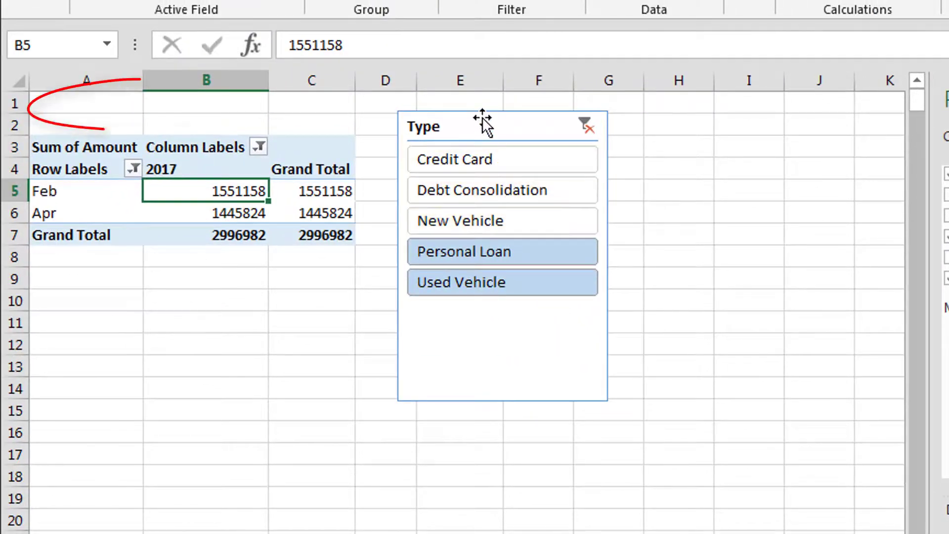
mouse_move(350, 24)
mouse_down()
mouse_move(320, 24)
mouse_move(322, 17)
mouse_up()
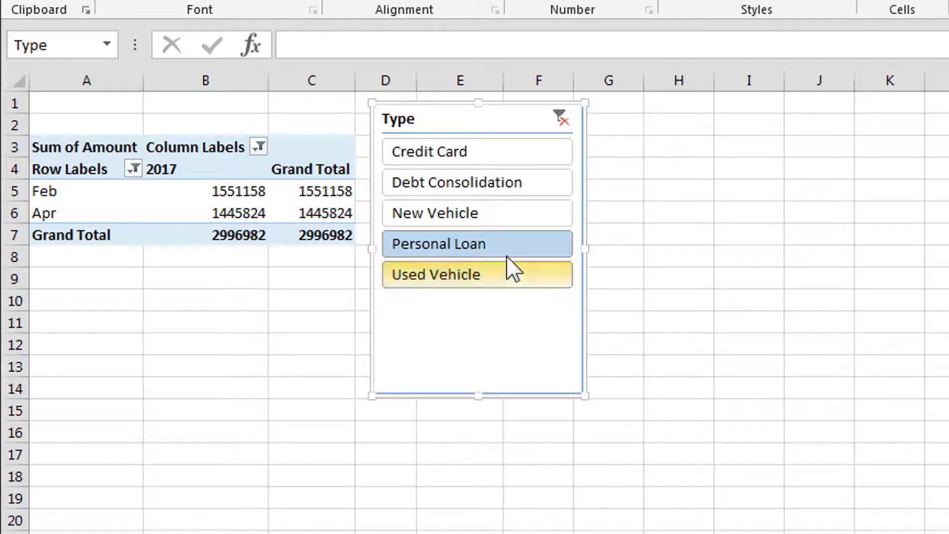
Add Credit Card and Debt Consolidation to the Type slicer's selection, and narrow the slicer to Used Vehicle only
ctrl+click(486, 153)
ctrl+click(495, 188)
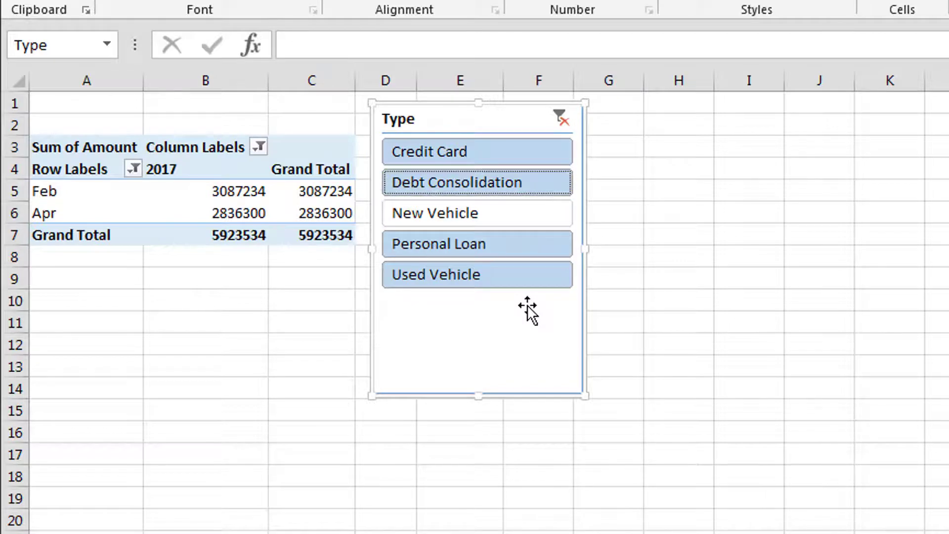
drag(495, 161, 486, 273)
click(487, 275)
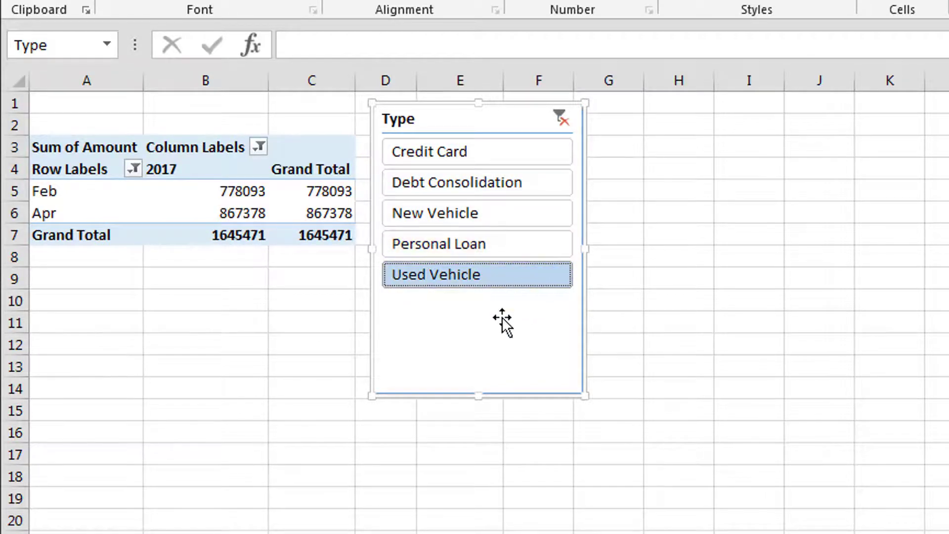
Try combining New Vehicle and Credit Card with Used Vehicle in the Type slicer, and finish with all five types from Credit Card to Used Vehicle selected
ctrl+click(506, 210)
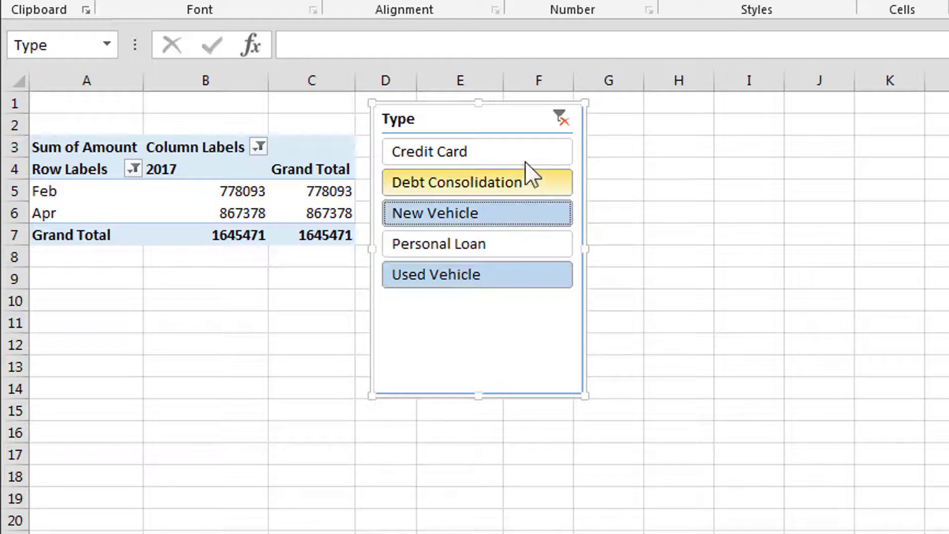
ctrl+click(517, 153)
click(508, 153)
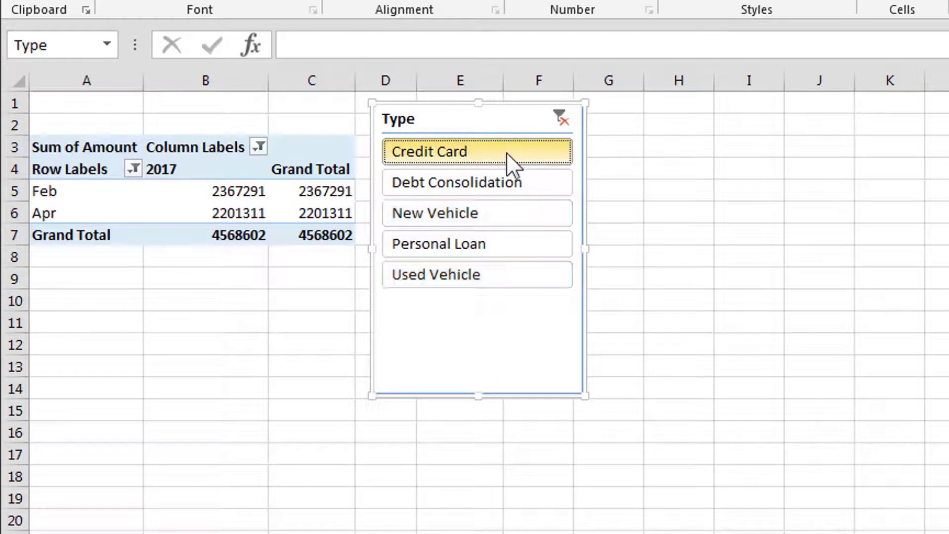
drag(506, 152, 497, 279)
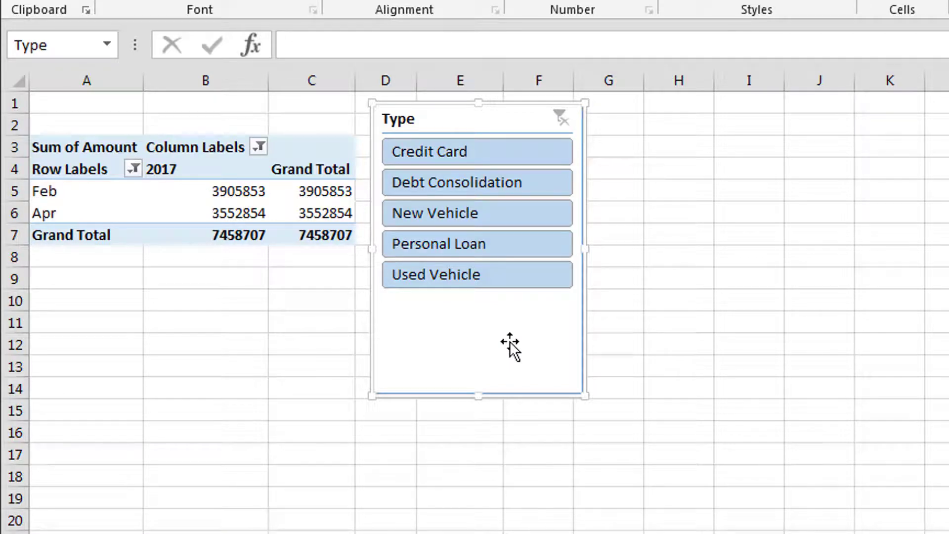
Examine the value filter and date filter choices available for the pivot table's row labels, and leave the Date filter as set
click(93, 191)
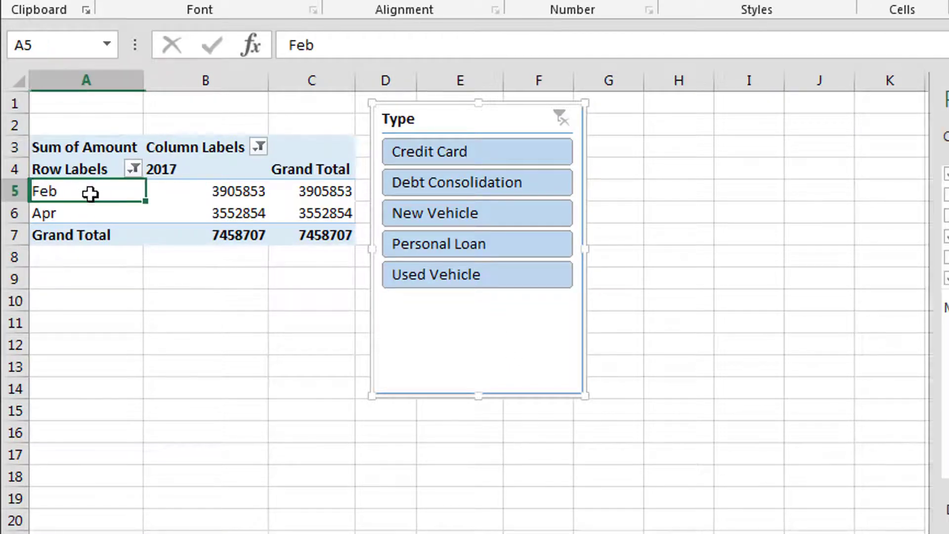
click(134, 168)
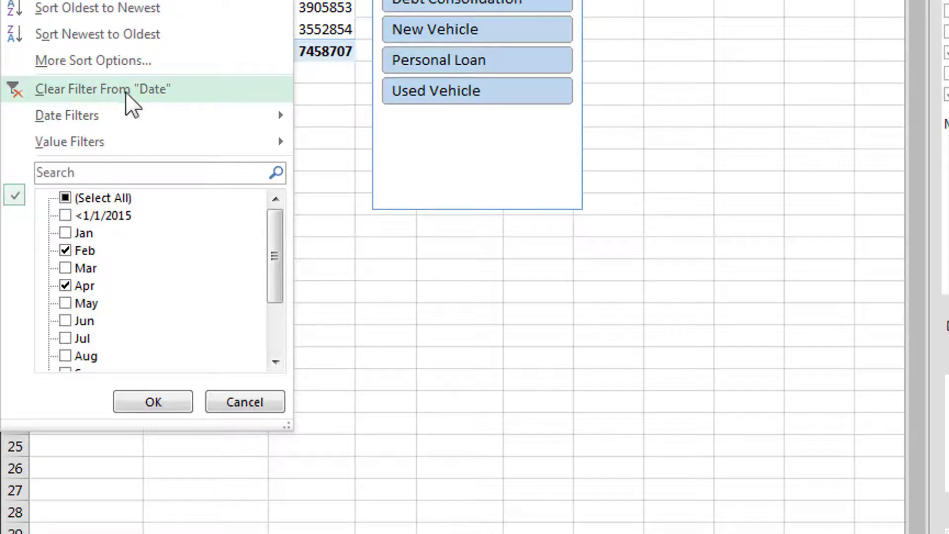
mouse_move(111, 143)
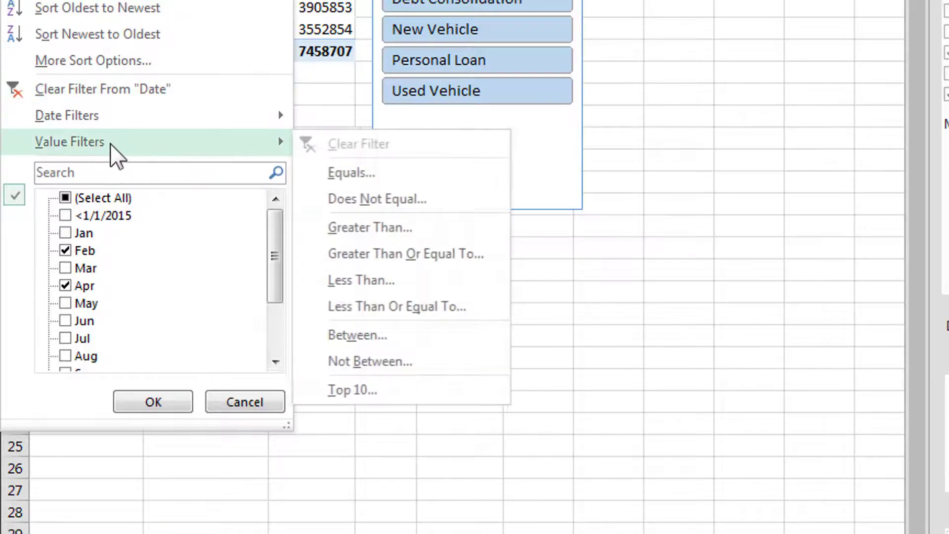
mouse_move(129, 118)
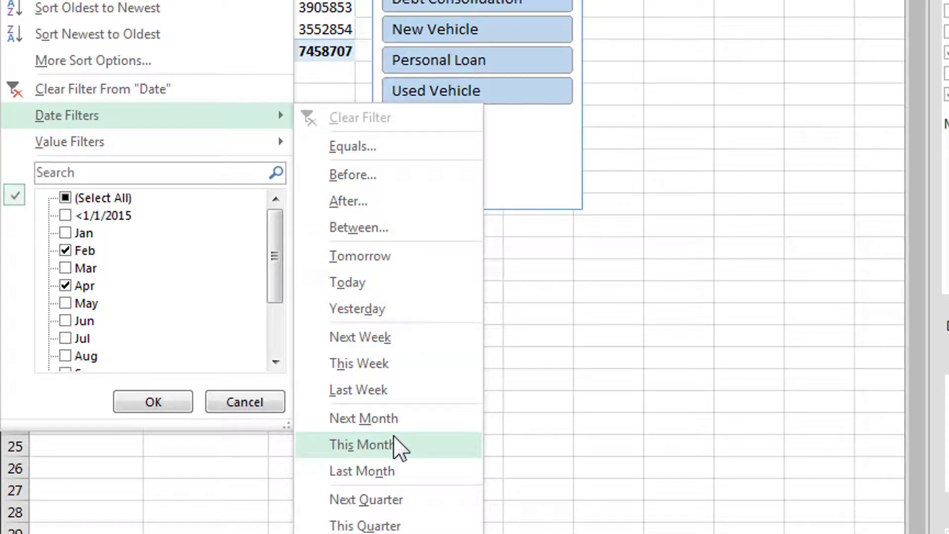
click(335, 20)
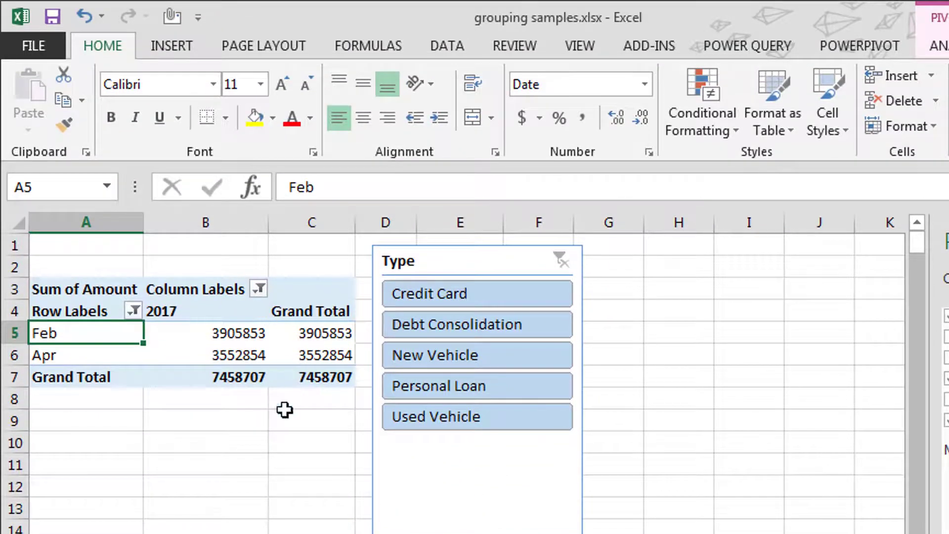
Apply the dark orange style to the Type slicer and filter the pivot table to Credit Card only
drag(440, 263, 447, 270)
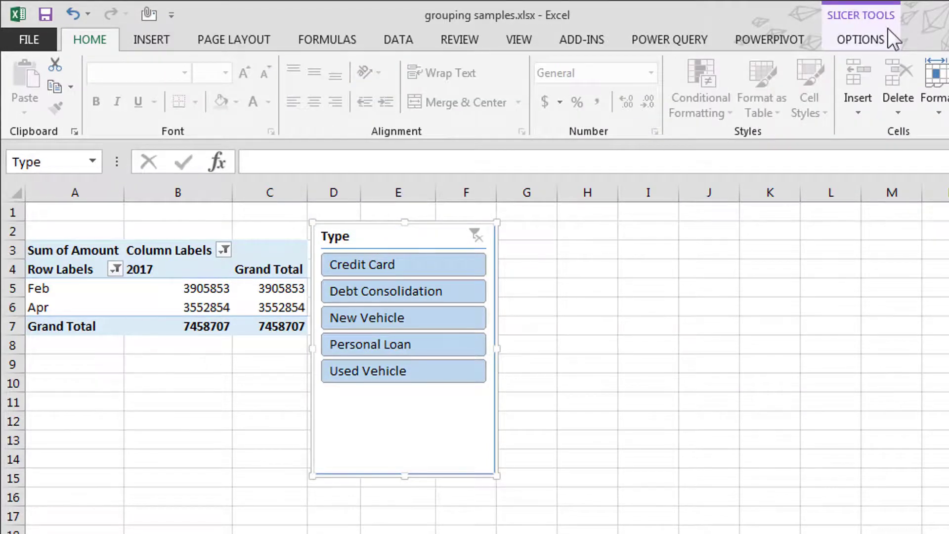
click(855, 40)
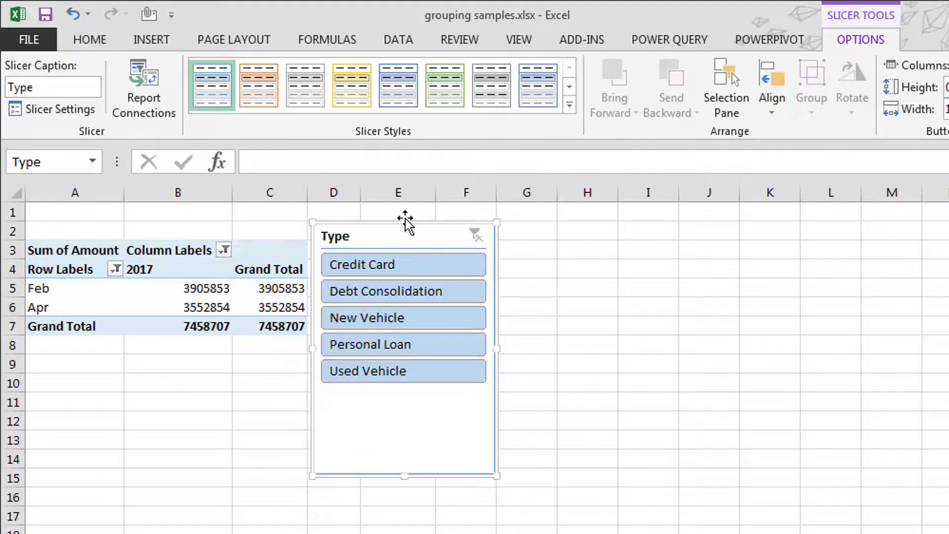
click(298, 90)
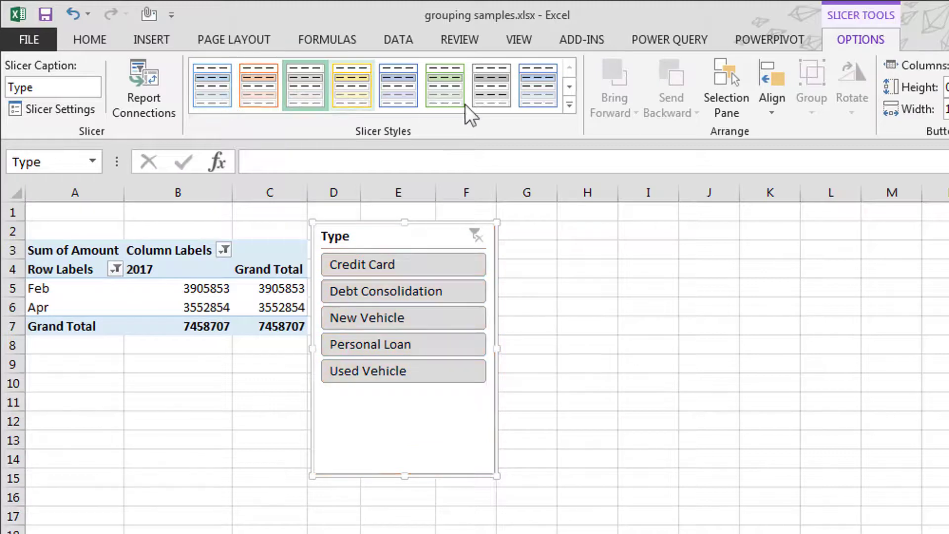
click(569, 105)
click(267, 176)
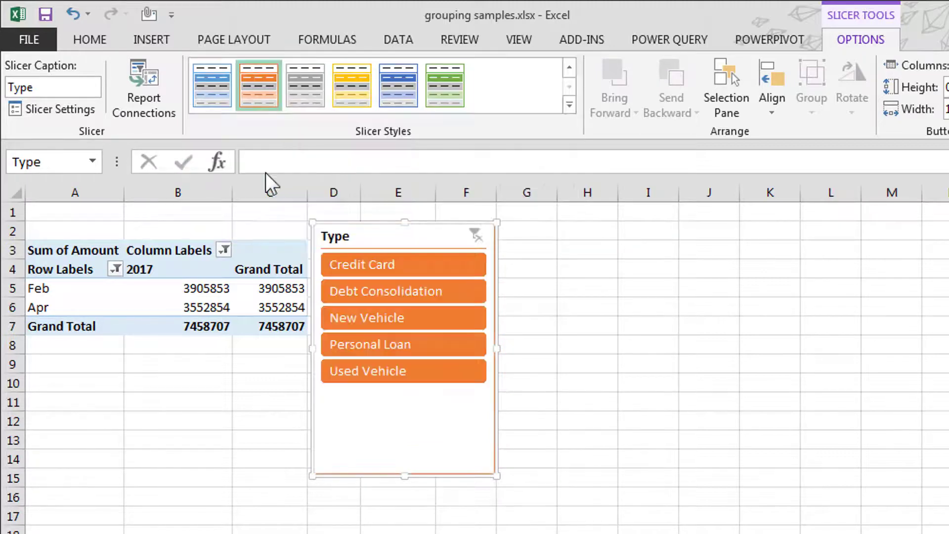
click(409, 267)
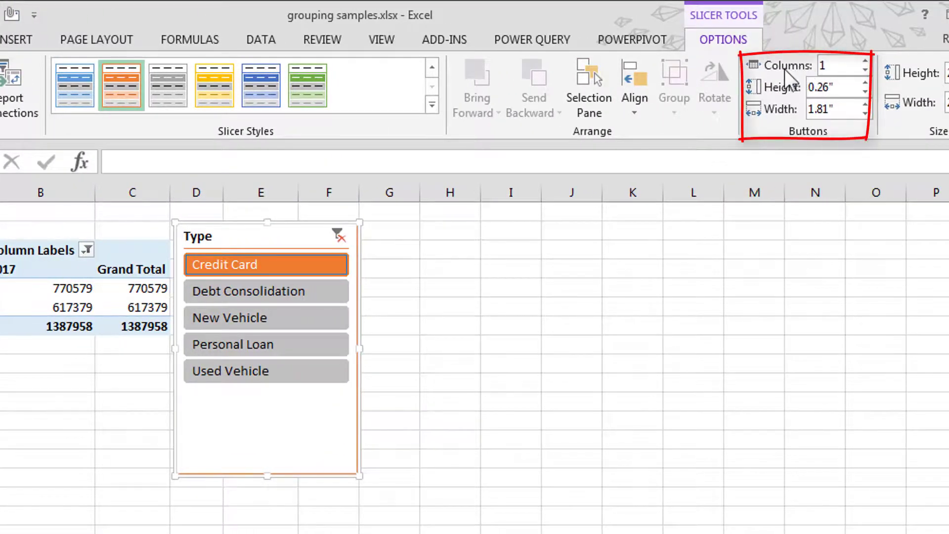
Make the Type slicer shorter and wider, spanning columns D to J, and arrange its buttons in 2 columns
click(865, 61)
click(864, 60)
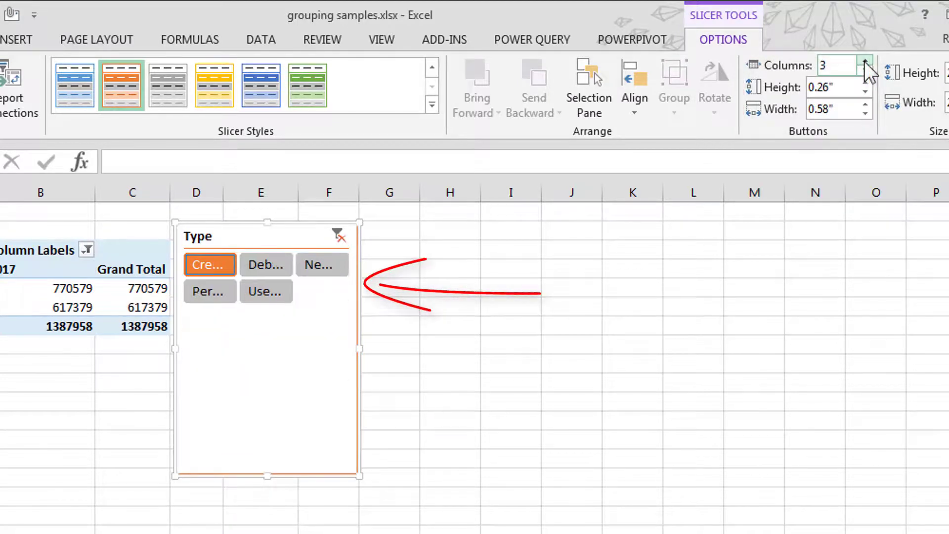
click(864, 61)
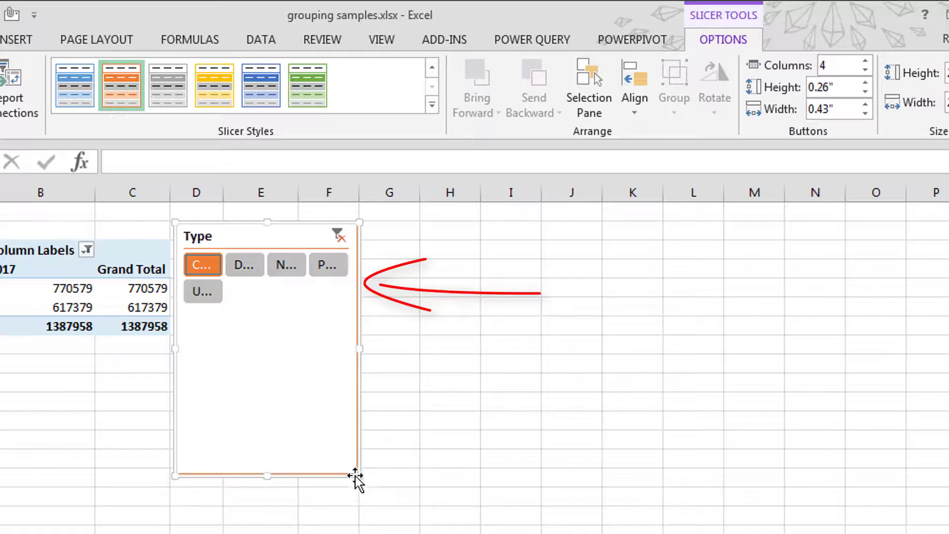
drag(356, 473, 568, 374)
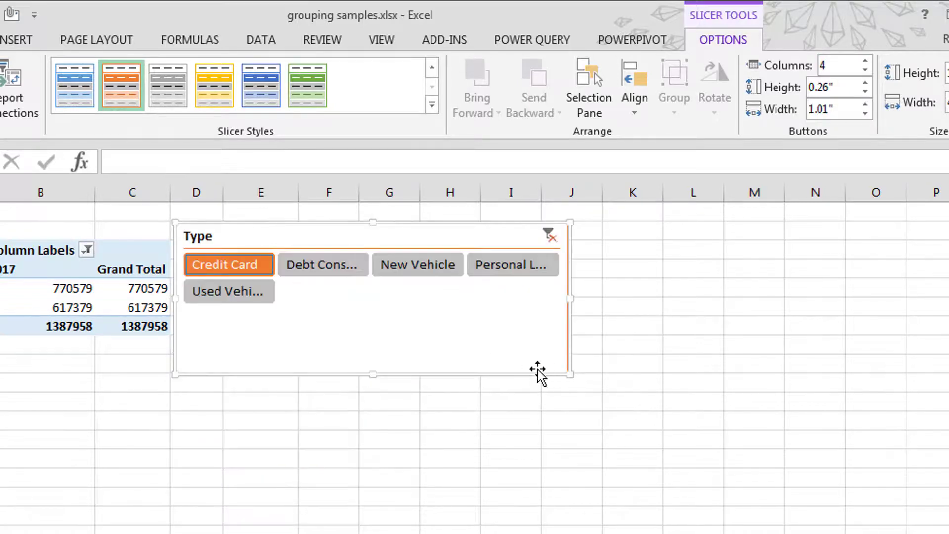
click(870, 72)
click(870, 72)
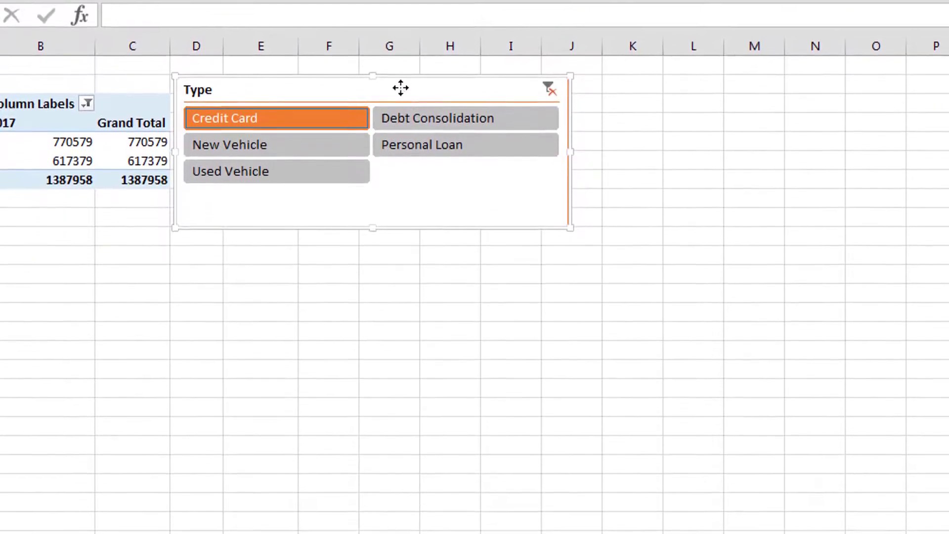
Change the slicer's header caption to "Choose Loan Type" and move the slicer right beside the pivot table
right_click(400, 234)
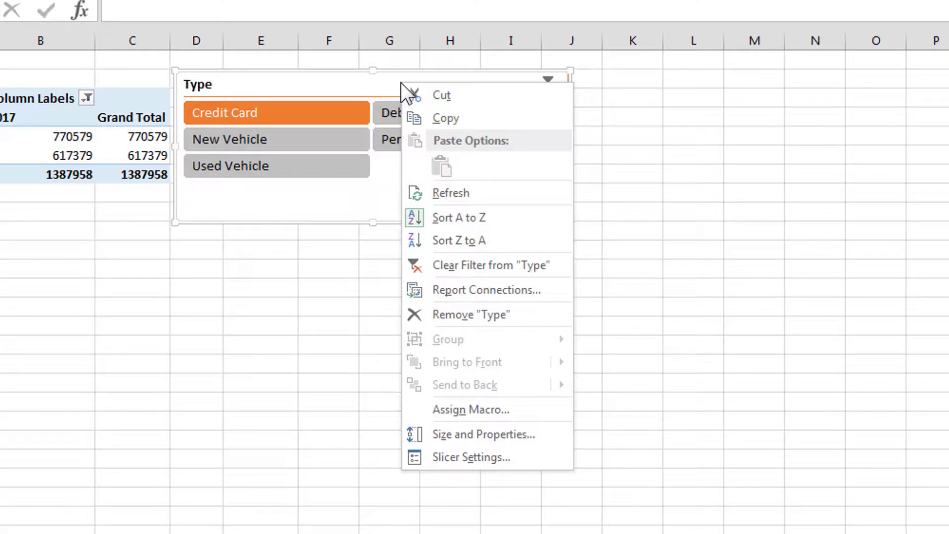
click(487, 455)
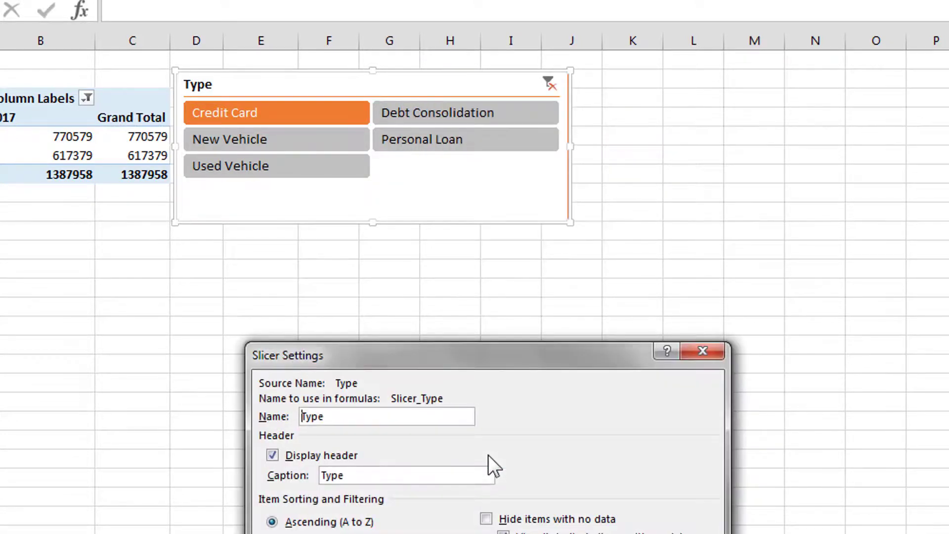
drag(515, 357, 657, 45)
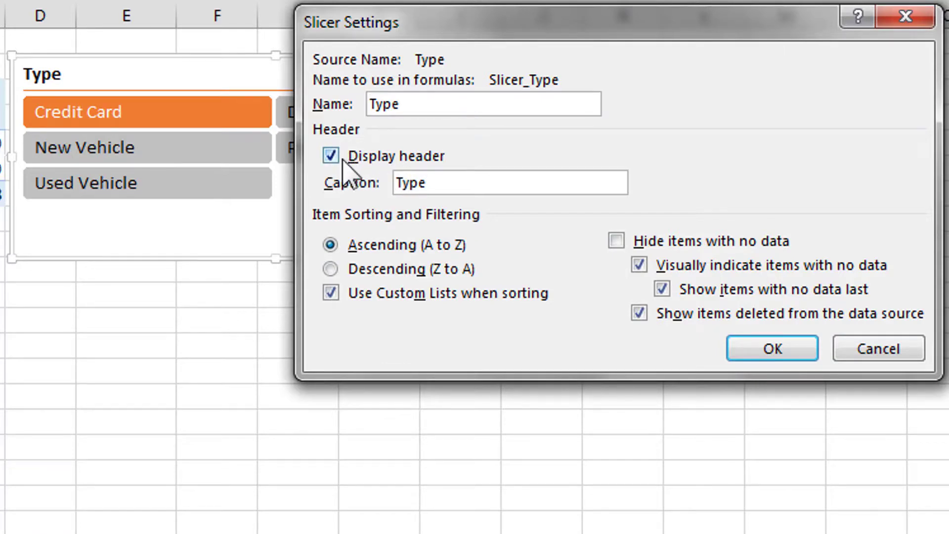
double_click(394, 181)
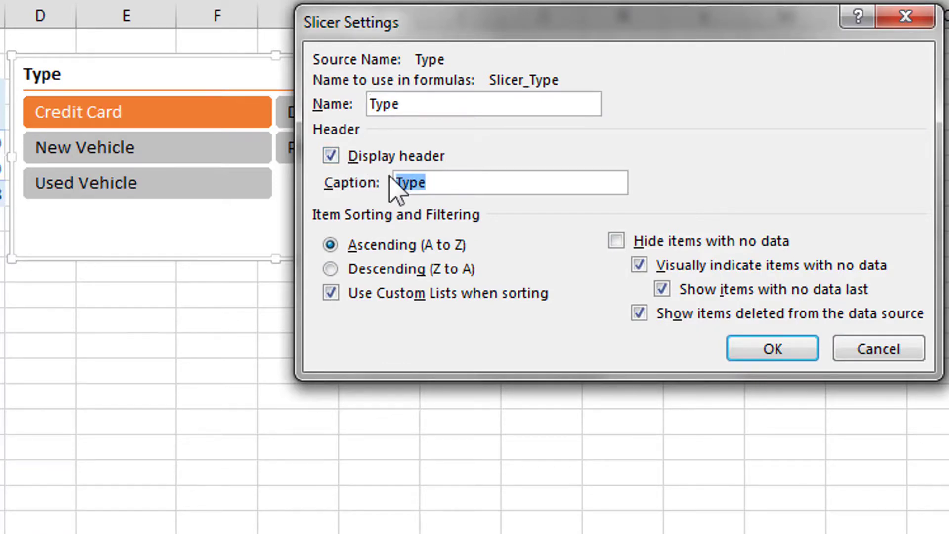
text(Choose Loan)
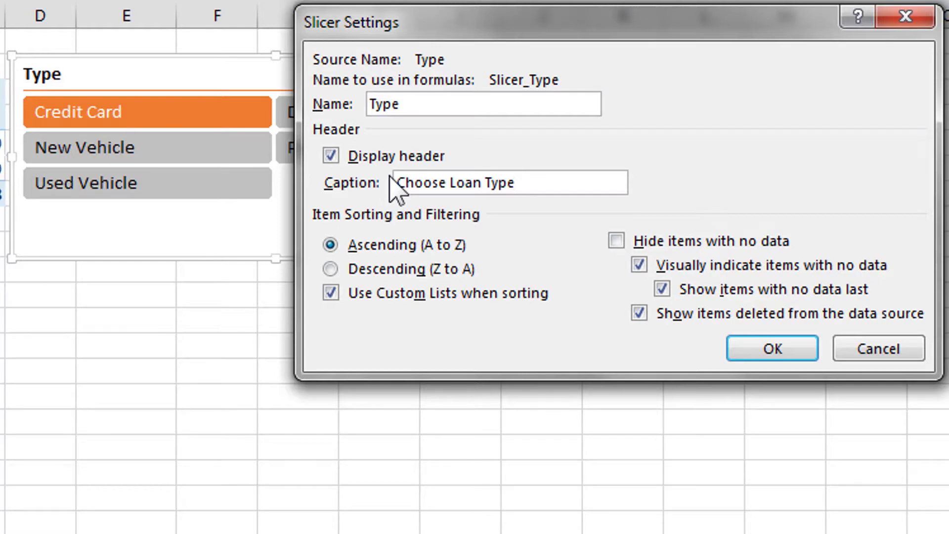
click(801, 349)
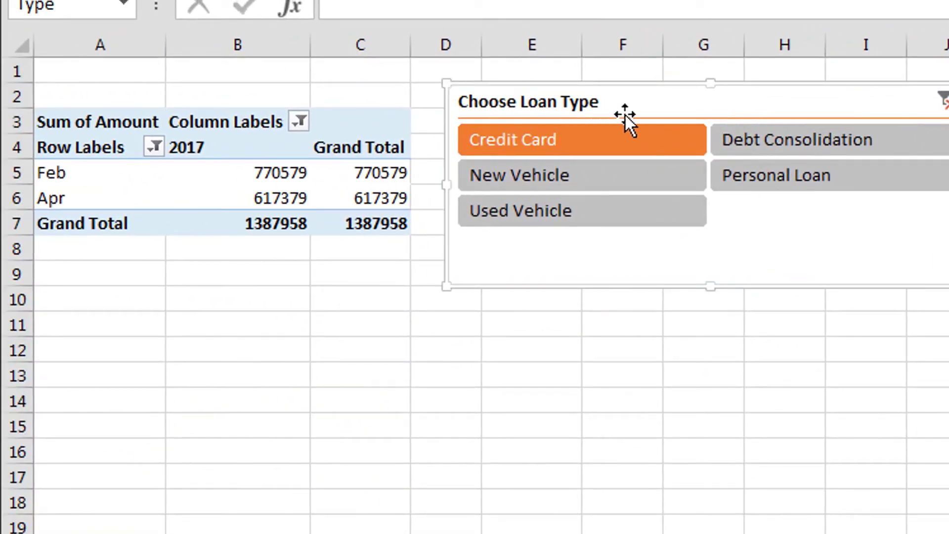
drag(669, 105, 639, 111)
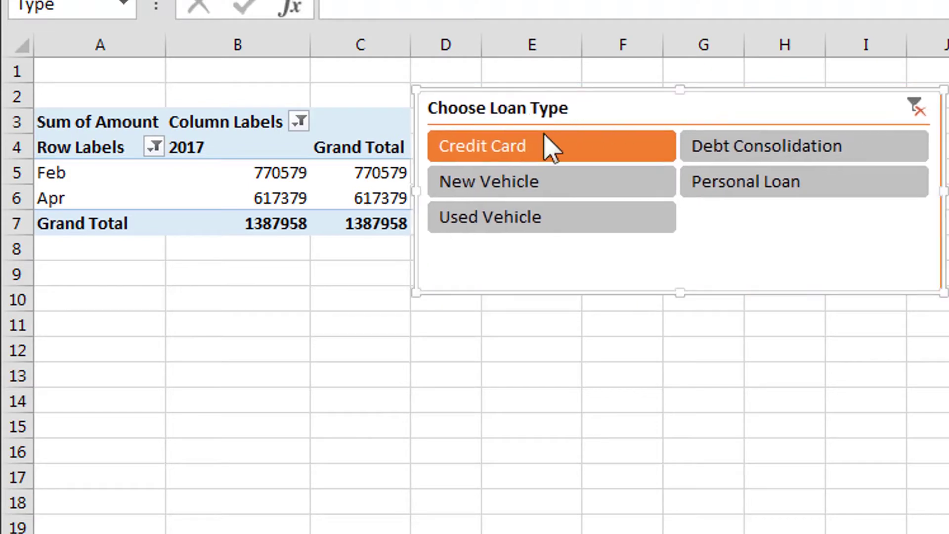
Try filtering by Used Vehicle, New Vehicle, Debt Consolidation and Personal Loan one at a time in the slicer, and return to Credit Card
click(566, 218)
click(559, 184)
click(745, 151)
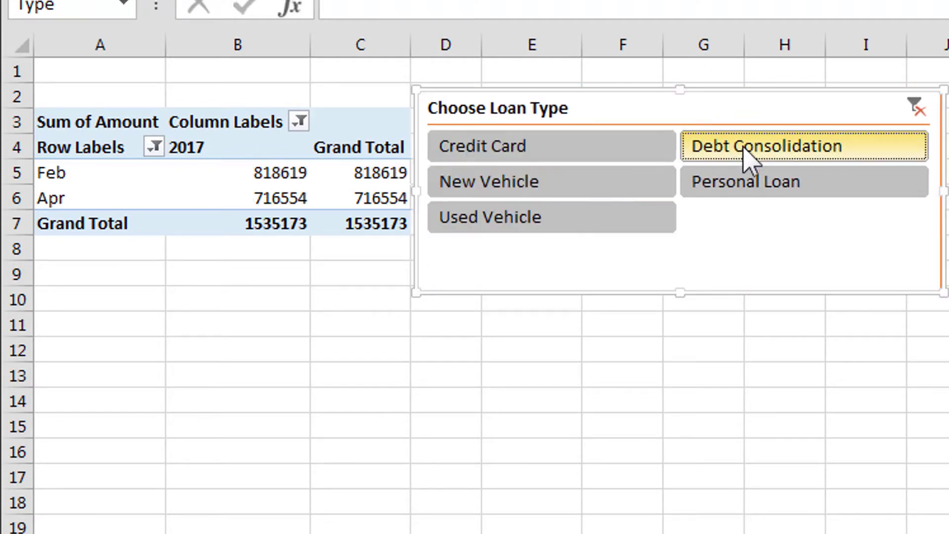
click(743, 182)
click(619, 219)
click(610, 193)
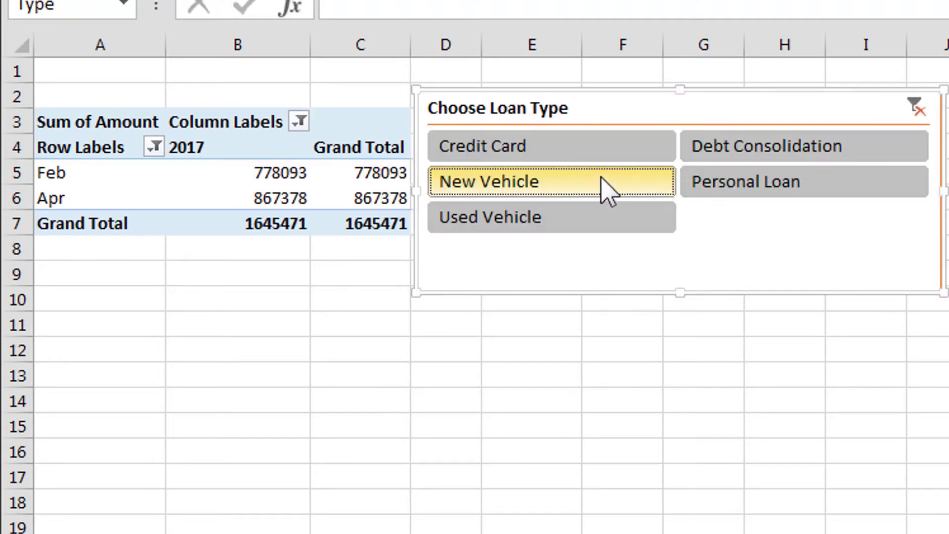
click(603, 154)
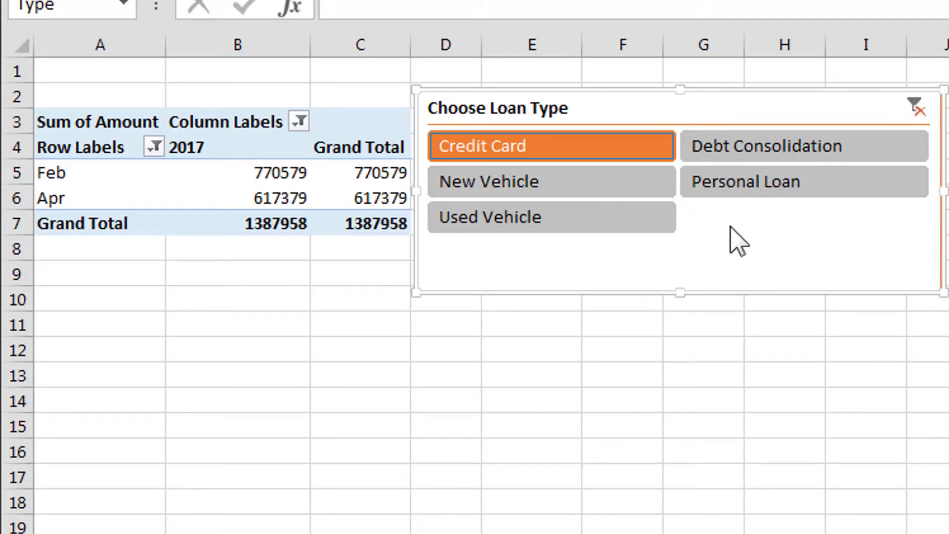